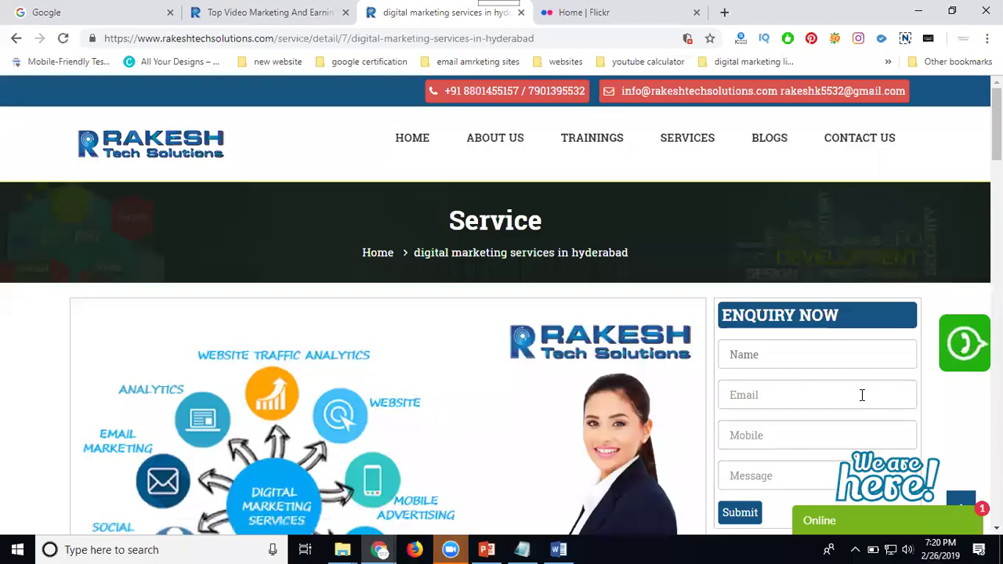
Step: Switch to the 'Home | Flickr' tab to show the Flickr activity feed
click(585, 17)
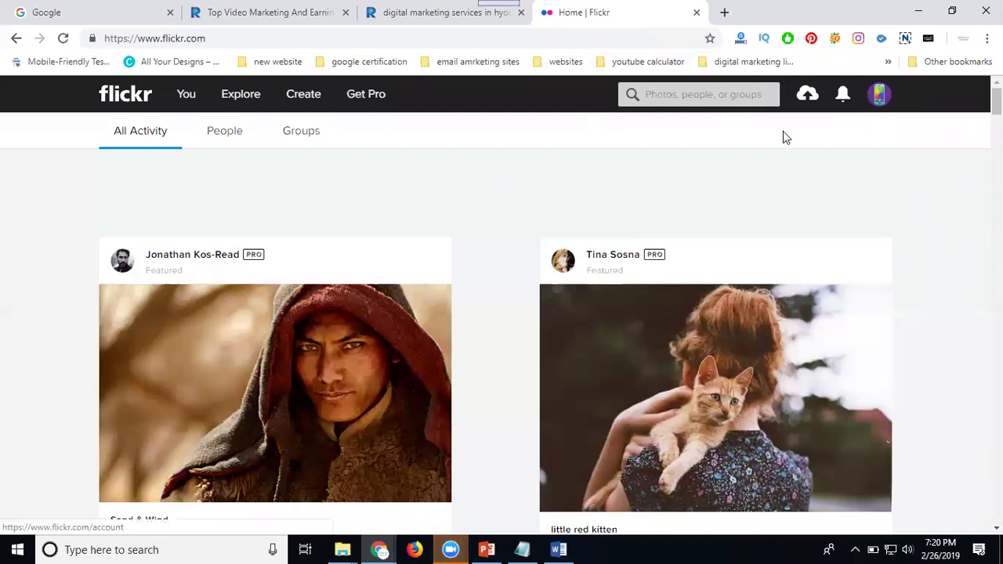
mouse_move(184, 98)
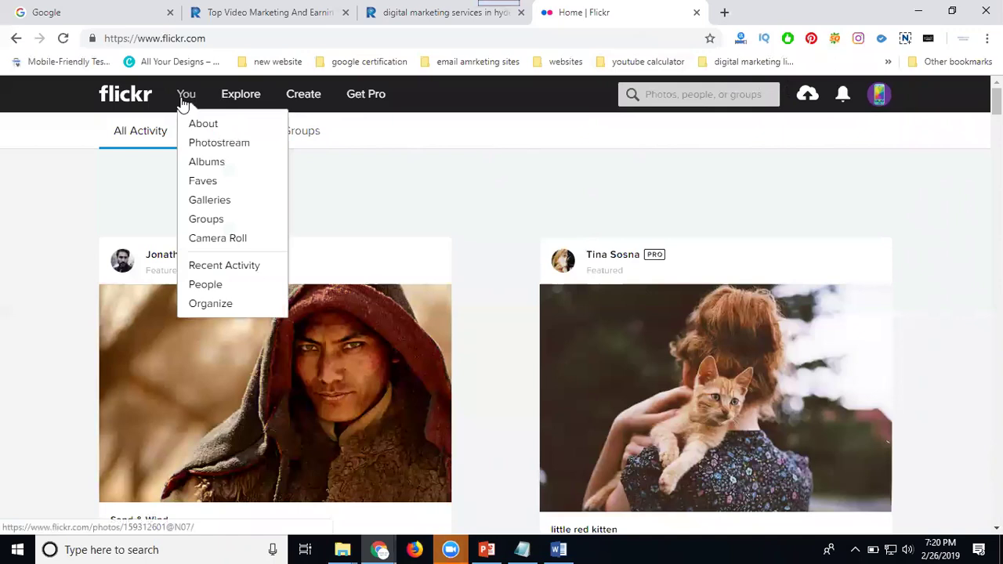
Step: Open Flickr's uploader from the cloud upload icon in the header
click(808, 97)
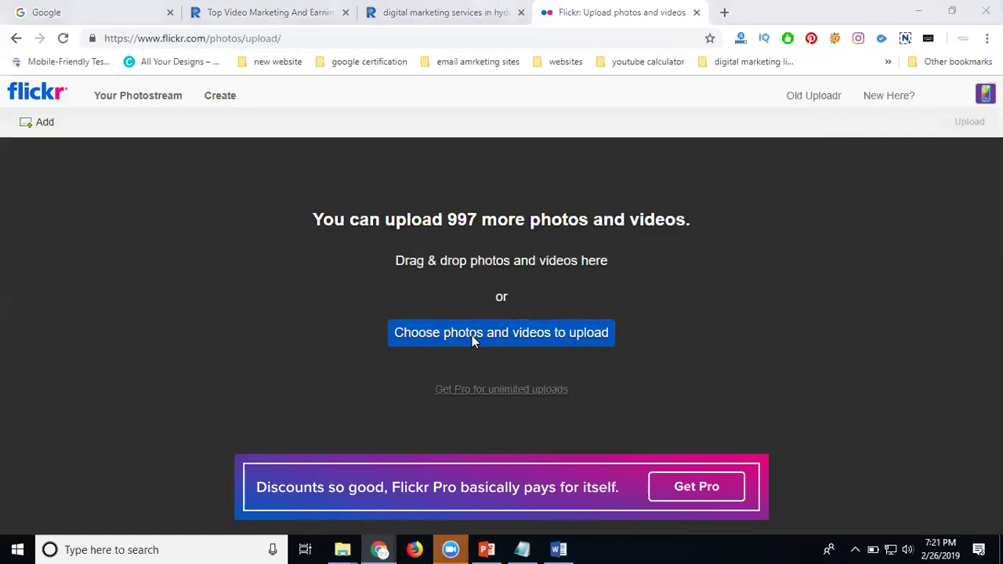
Step: Queue the Digital Marketing Agency MP4 from the 'ppt and videos' folder for upload
click(472, 336)
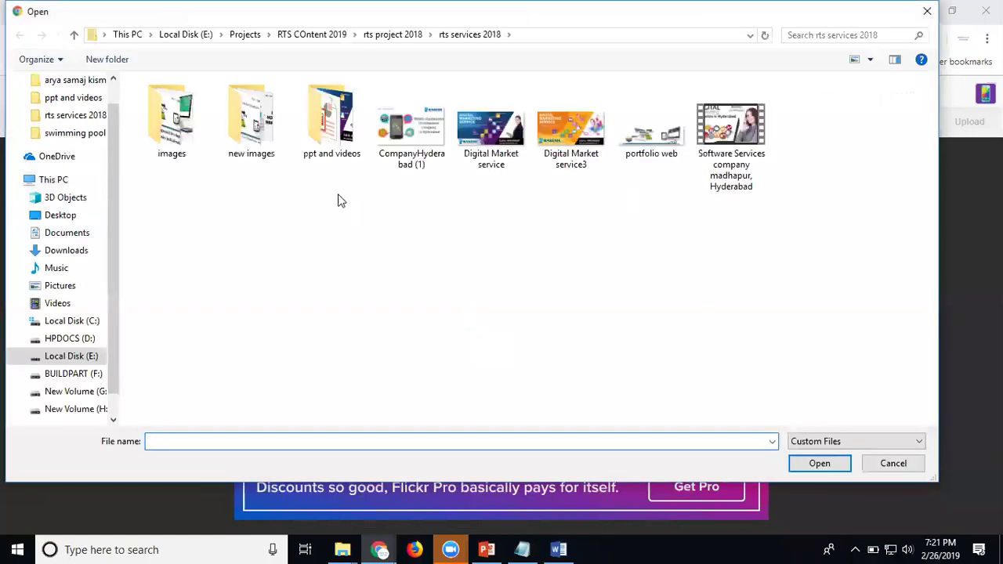
double_click(339, 147)
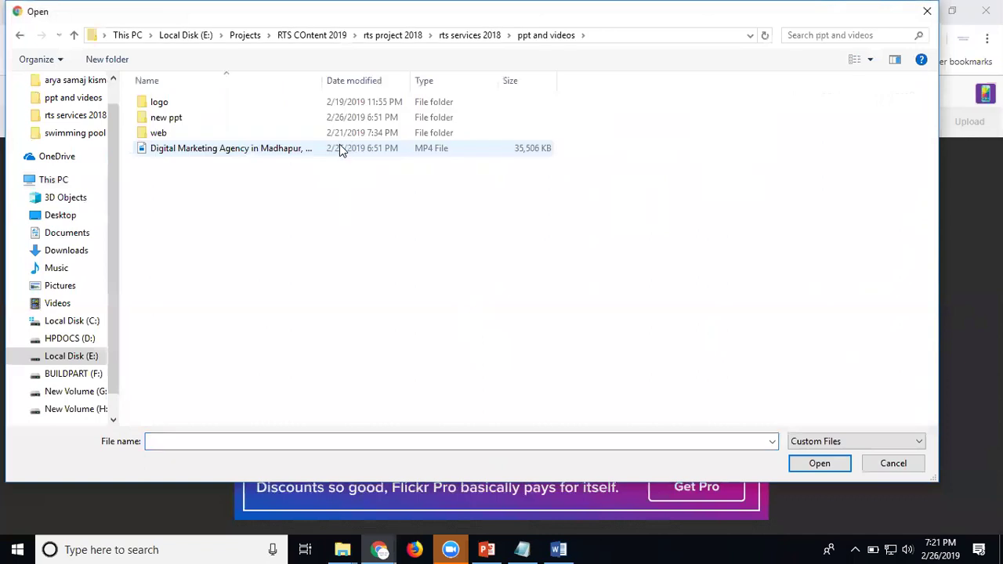
double_click(236, 150)
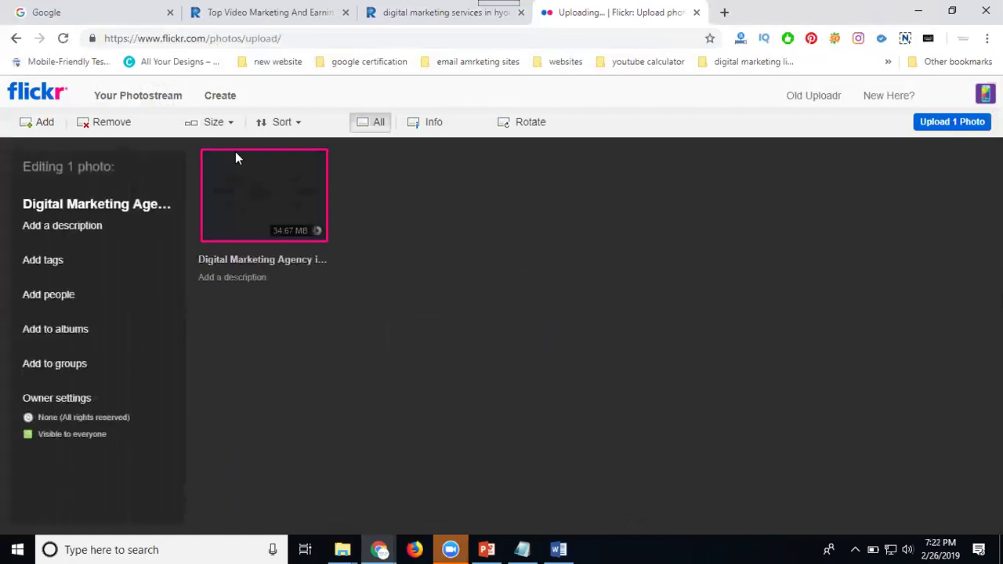
Step: Paste the Word document's company text, with blog, video links and contact details, as the video description
mouse_move(261, 239)
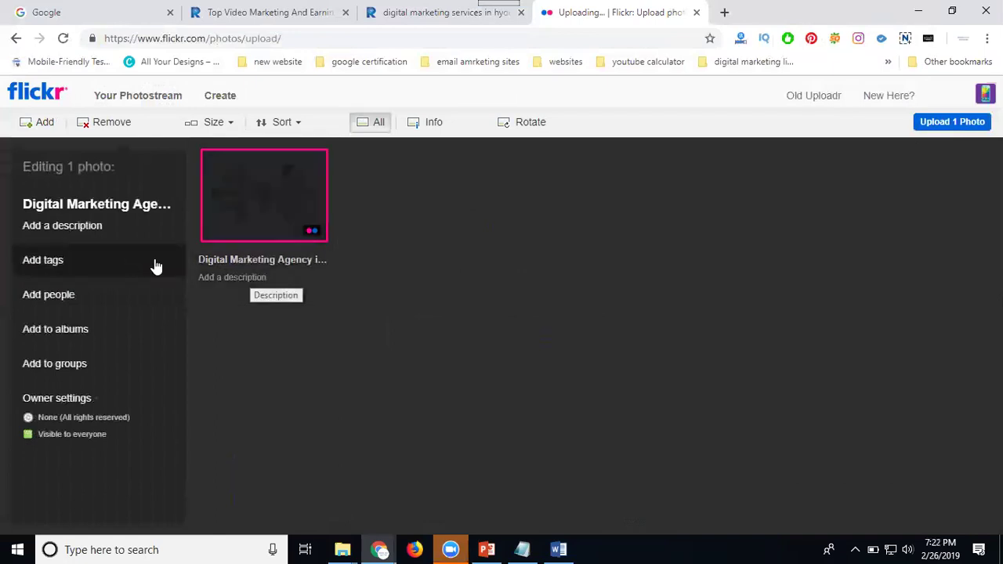
click(101, 226)
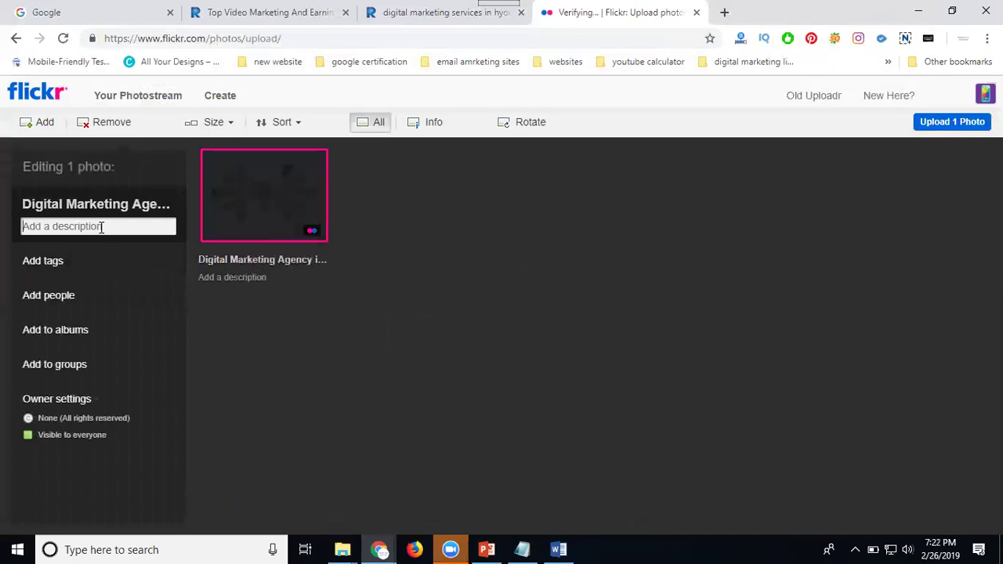
click(554, 548)
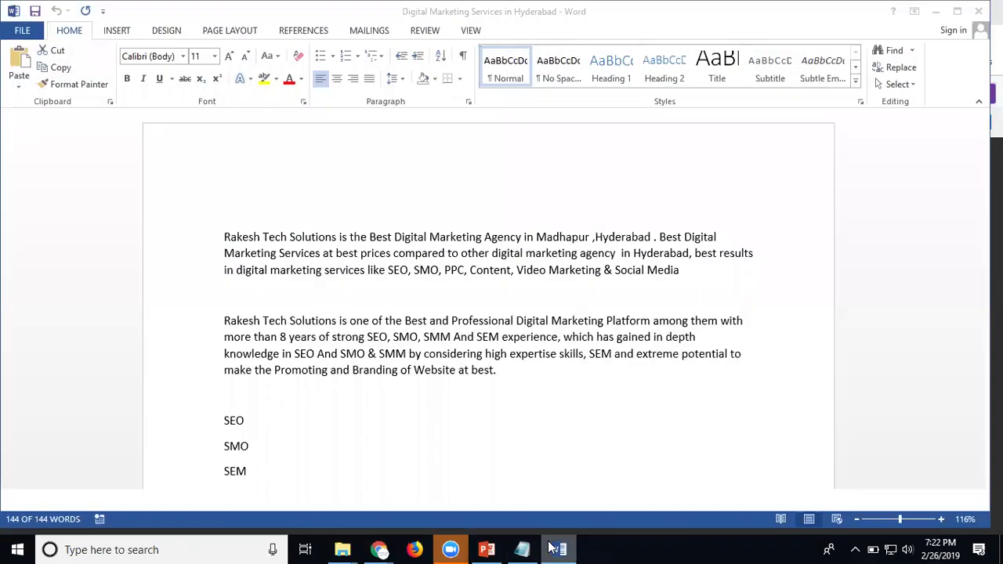
key(ctrl+a)
click(554, 549)
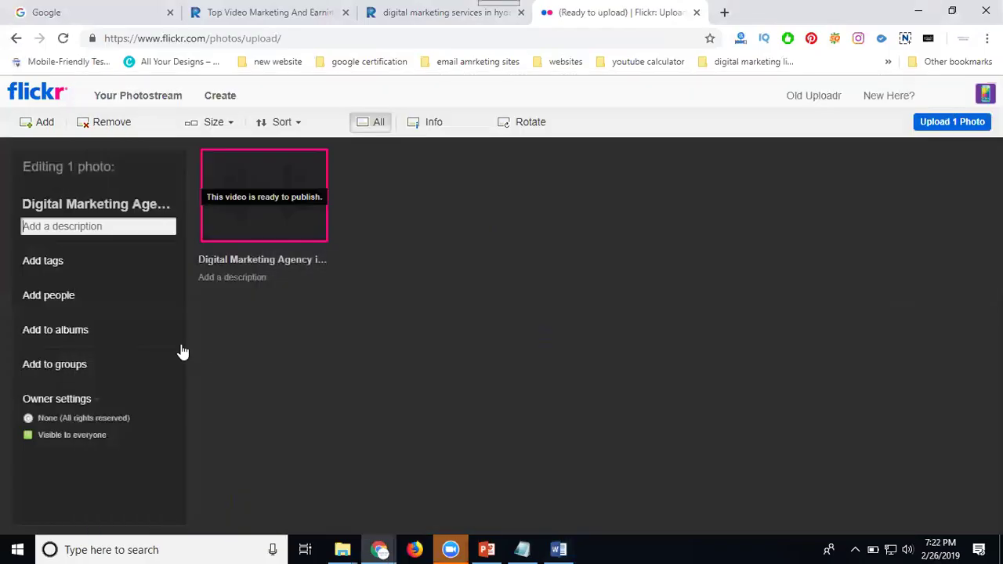
key(ctrl+v)
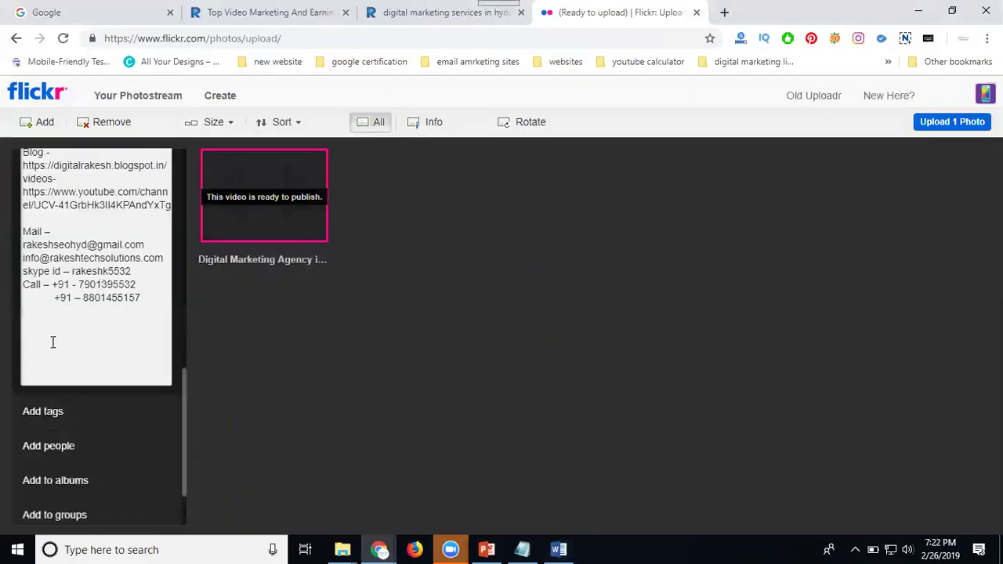
Step: Tag the video digitalmarketing, digital, marketing and services
click(61, 421)
click(66, 370)
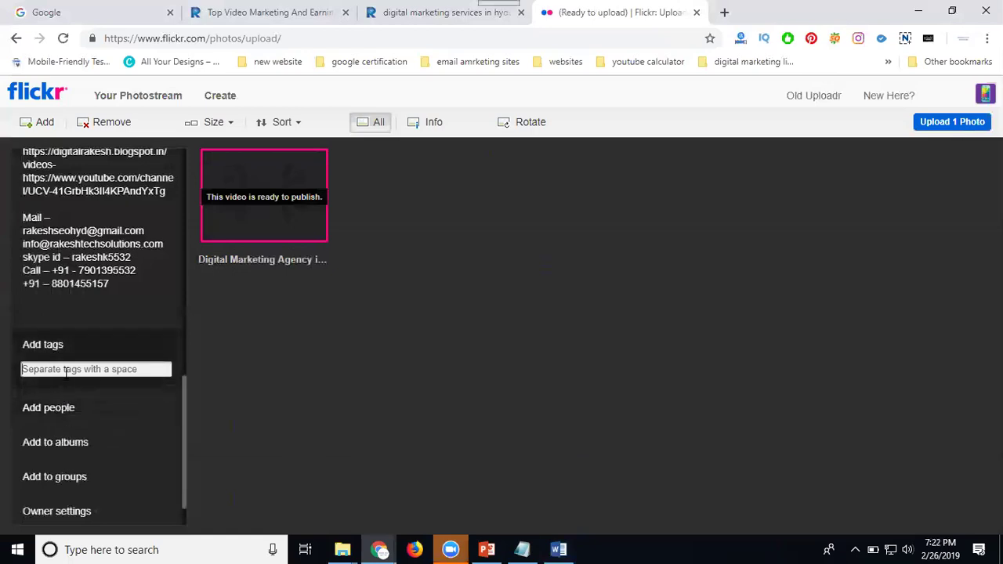
text(digita)
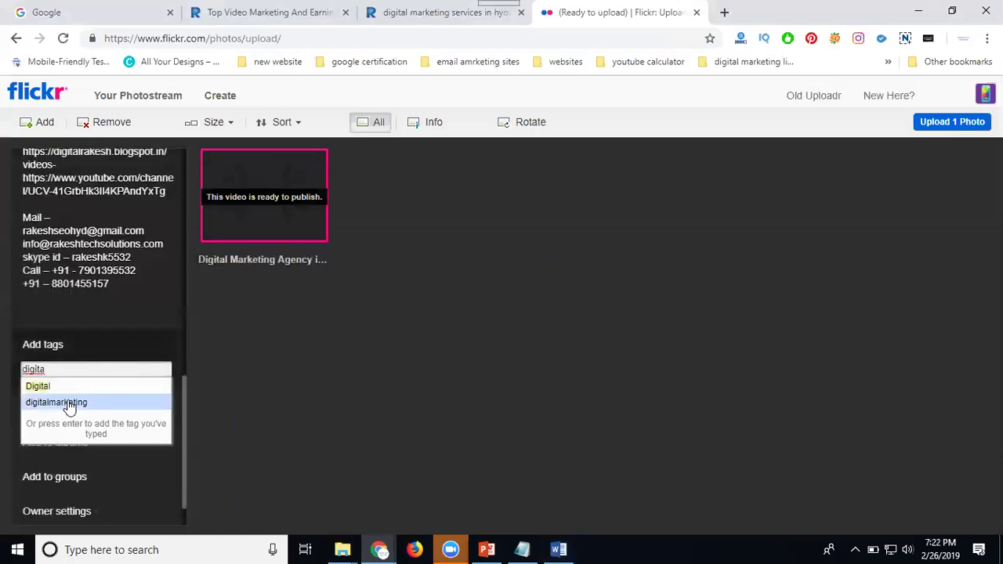
click(67, 402)
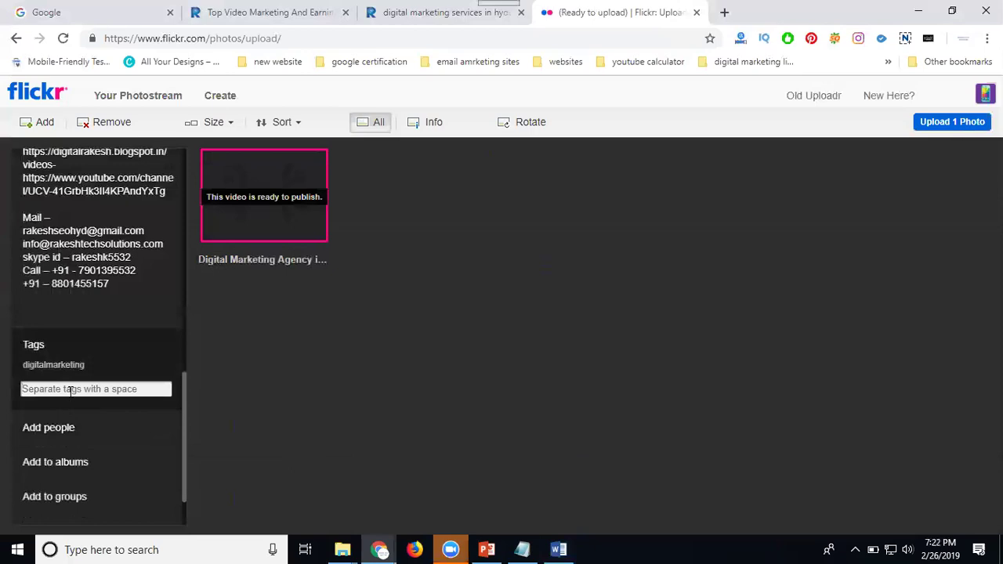
text(digital )
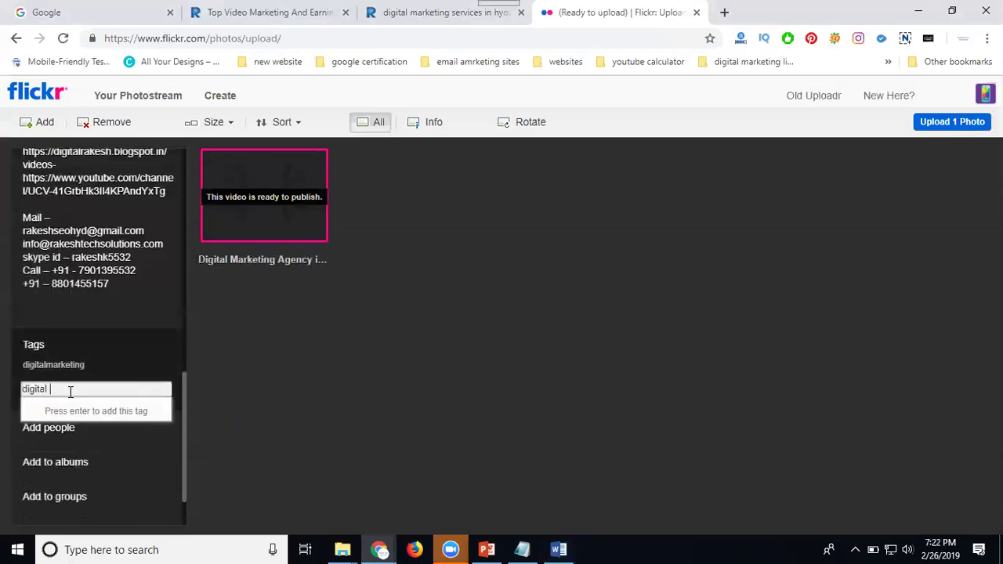
text(marketing services)
key(Return)
Step: Add the tags digitalmarketingservies, onlinemarketing and agency
text(digit)
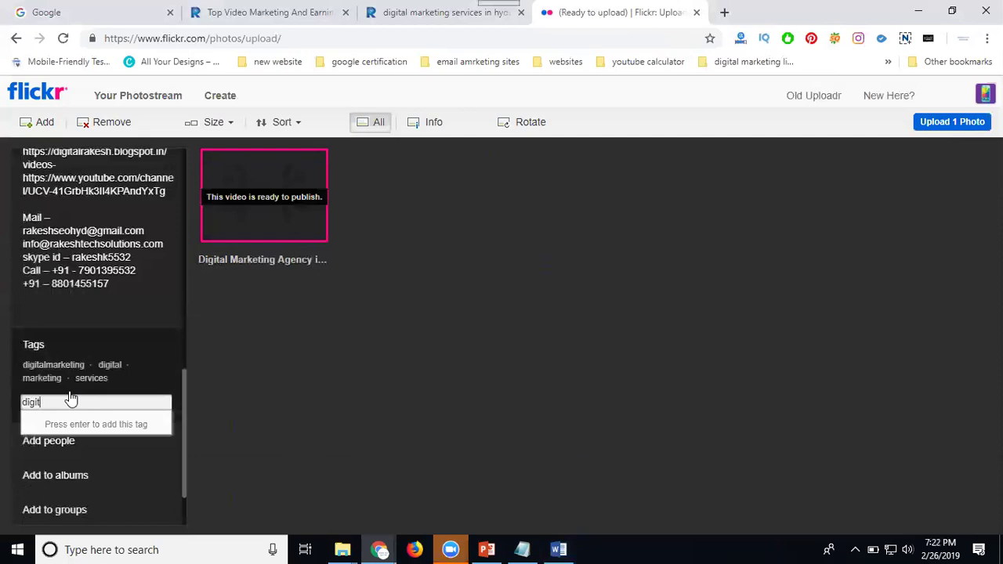
text(almarketingservies)
key(Return)
text(onlin)
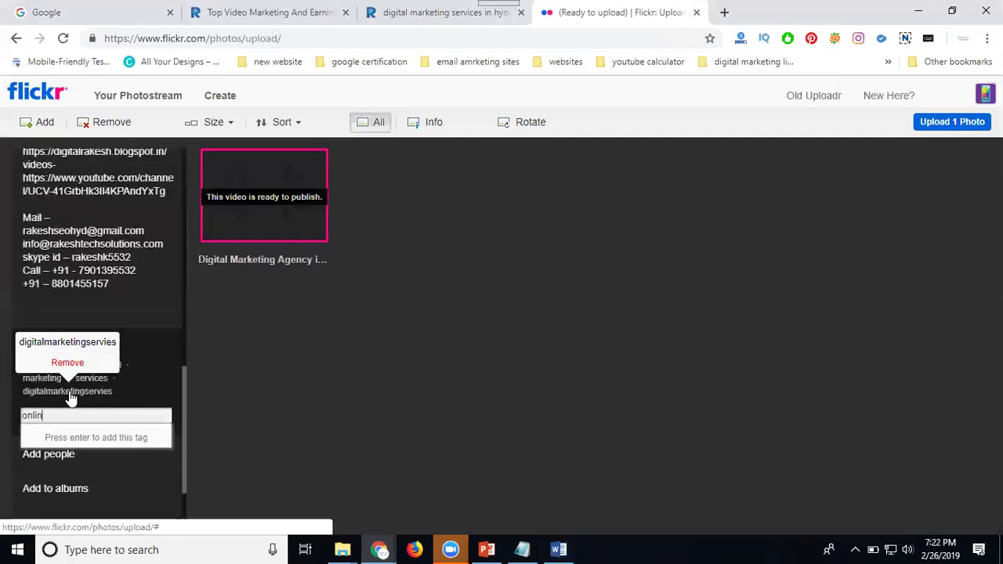
text(emarketing)
key(Return)
text(di)
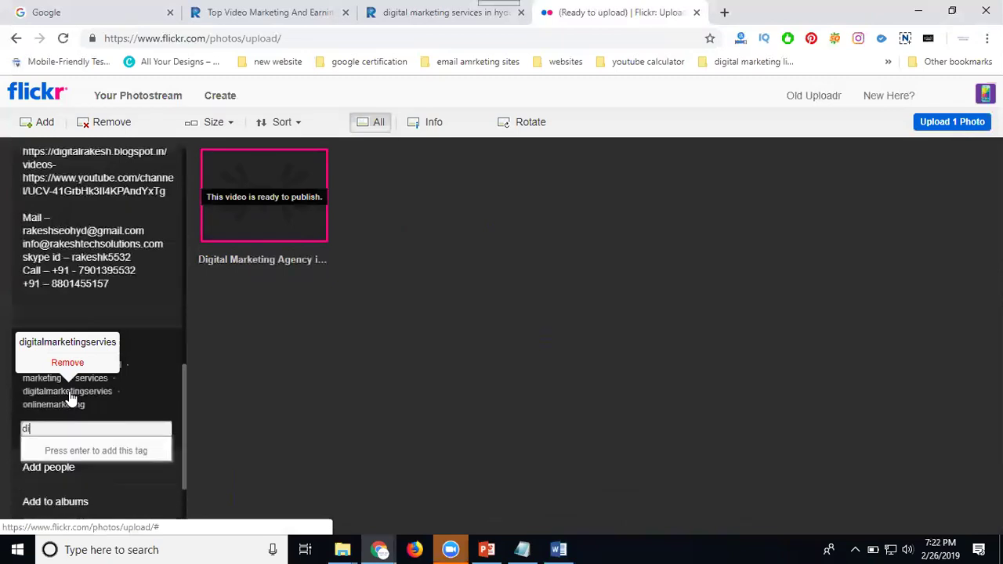
text(gital)
key(ctrl+a)
text(agency)
key(Return)
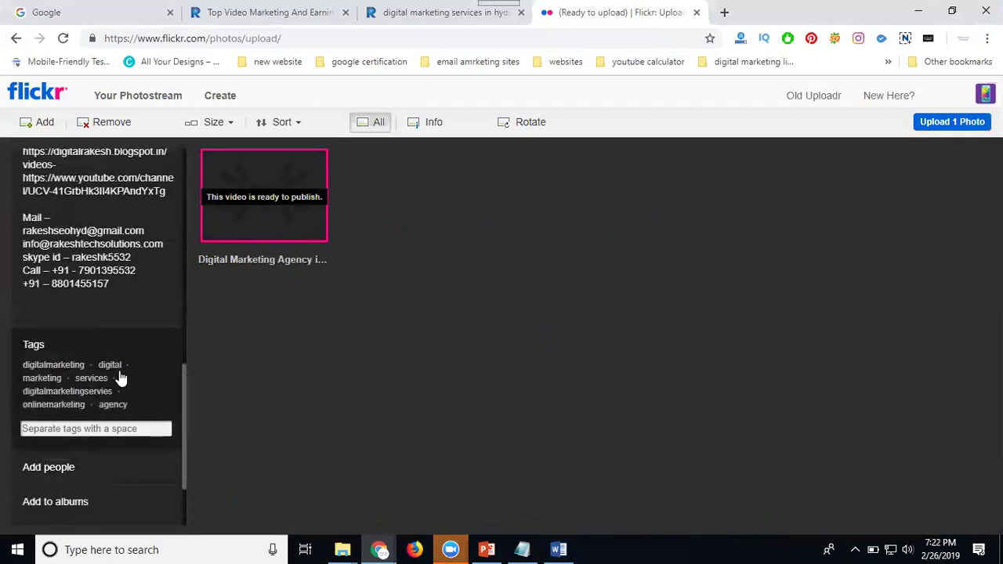
scroll(120, 378, down, 2)
click(49, 363)
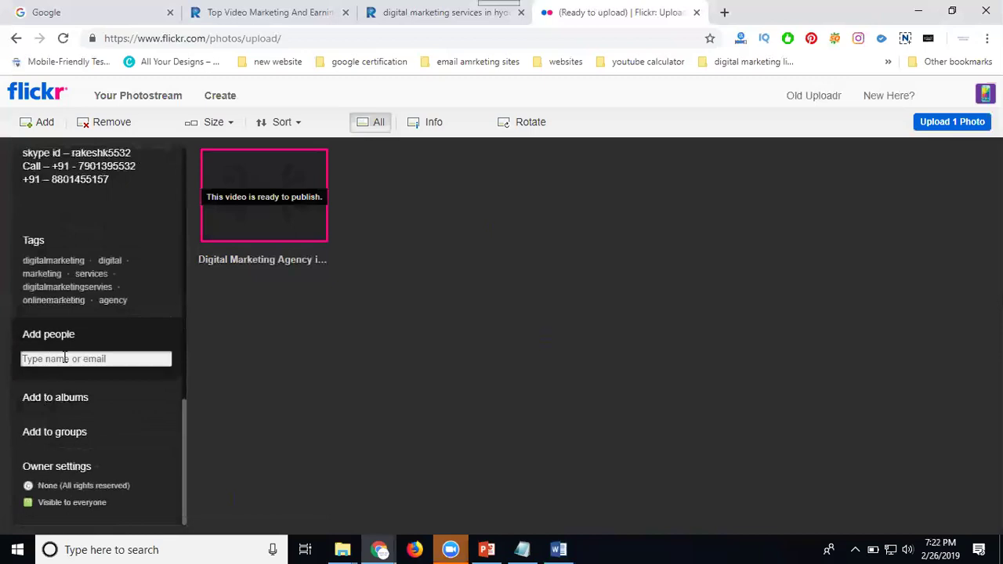
text(f)
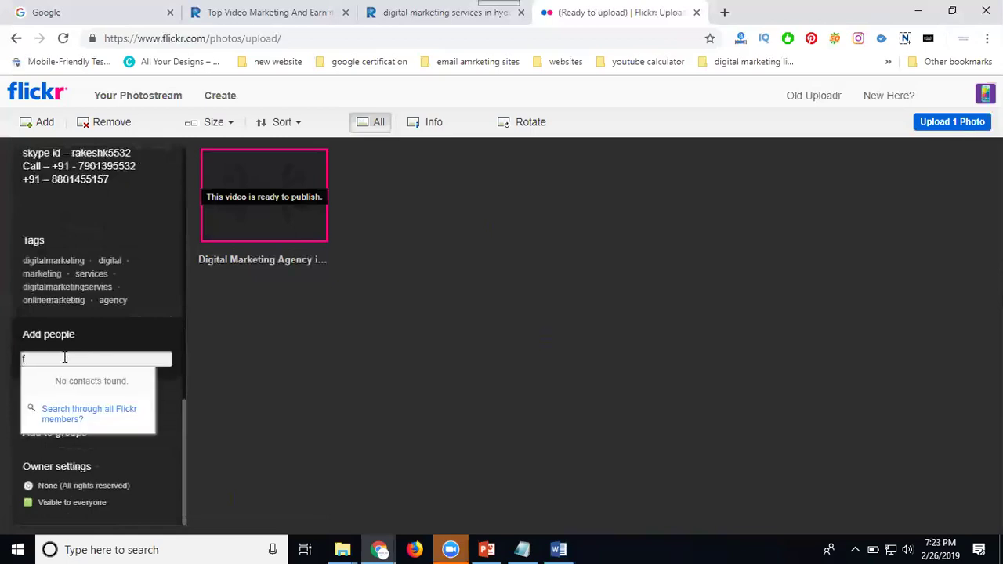
click(218, 397)
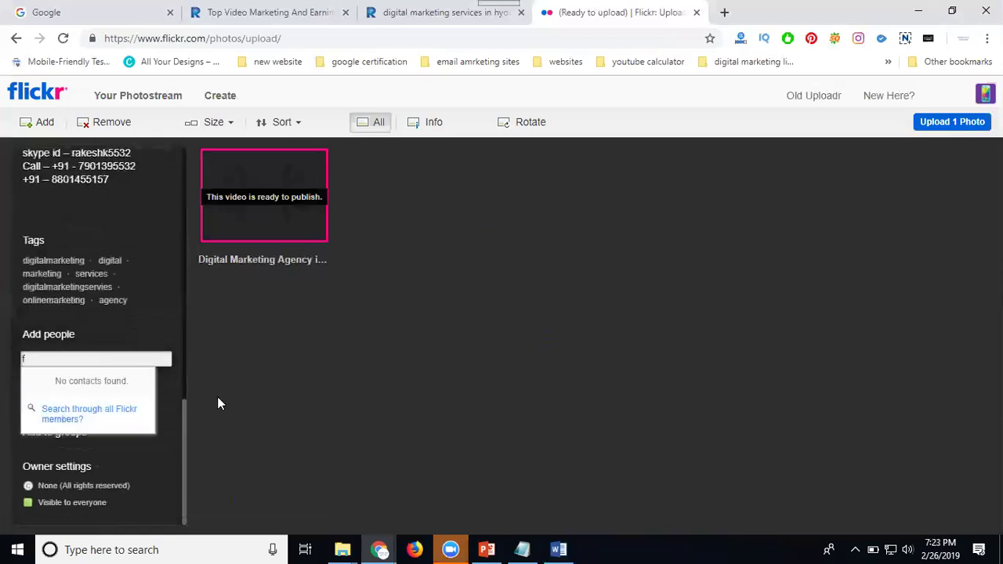
click(84, 398)
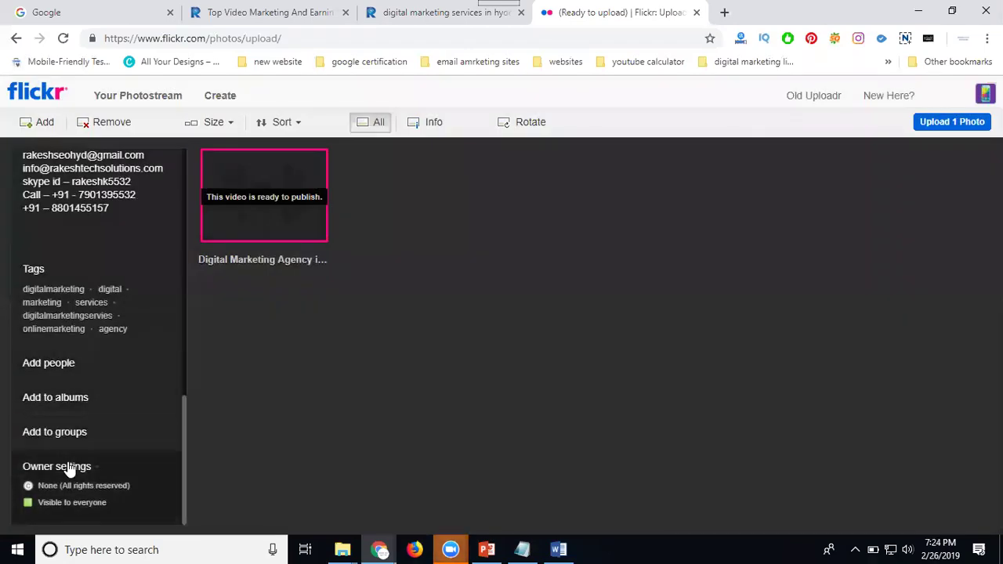
Step: Keep the video's owner visibility set to 'Anyone (public)'
mouse_move(61, 481)
click(72, 504)
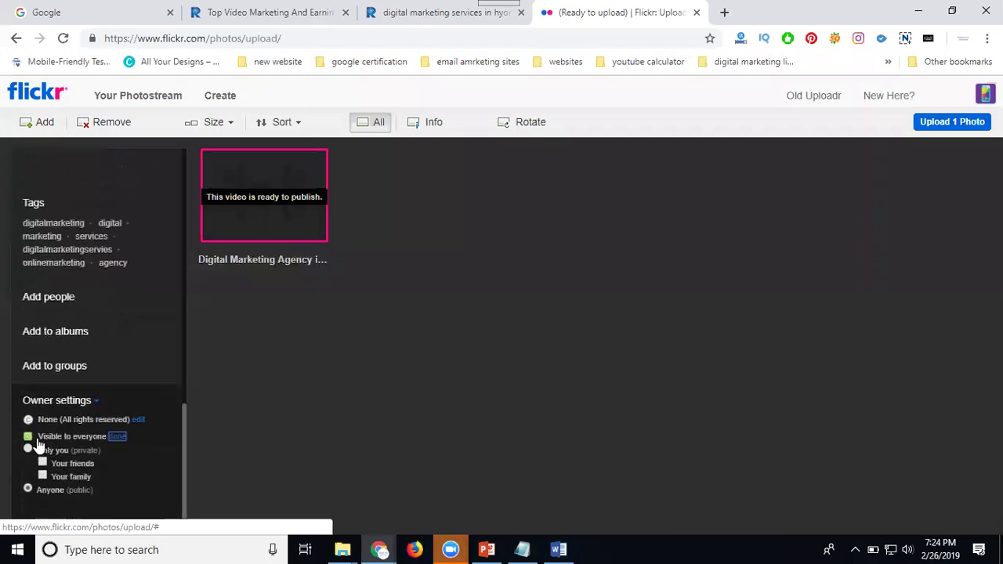
key(Return)
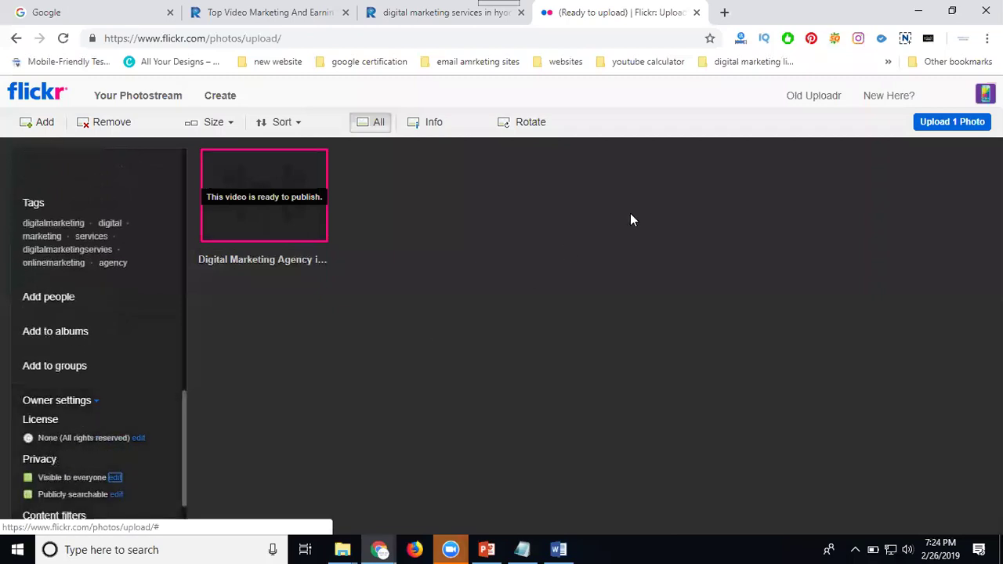
Step: Upload the video and confirm publishing it to the photostream
click(937, 122)
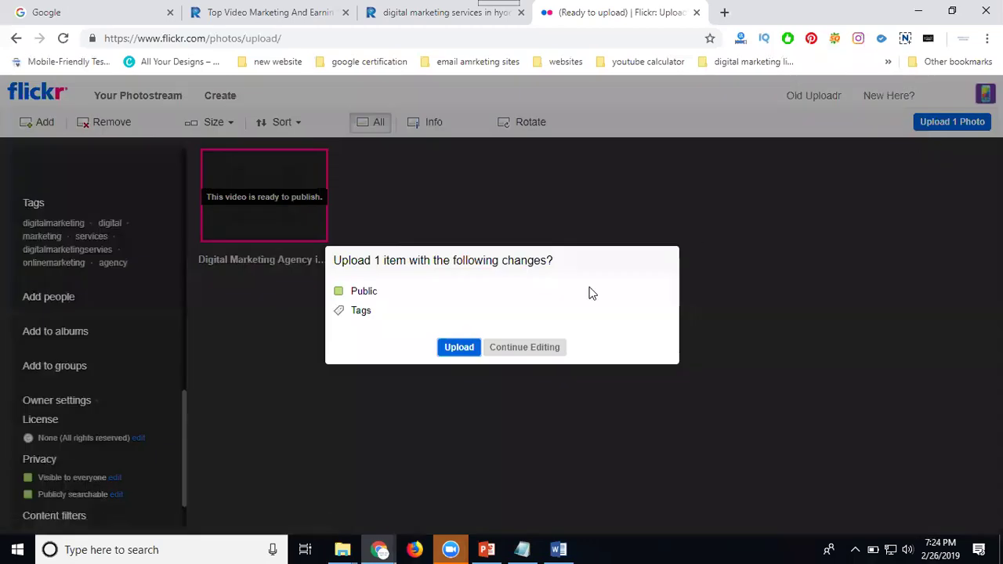
click(444, 351)
click(461, 350)
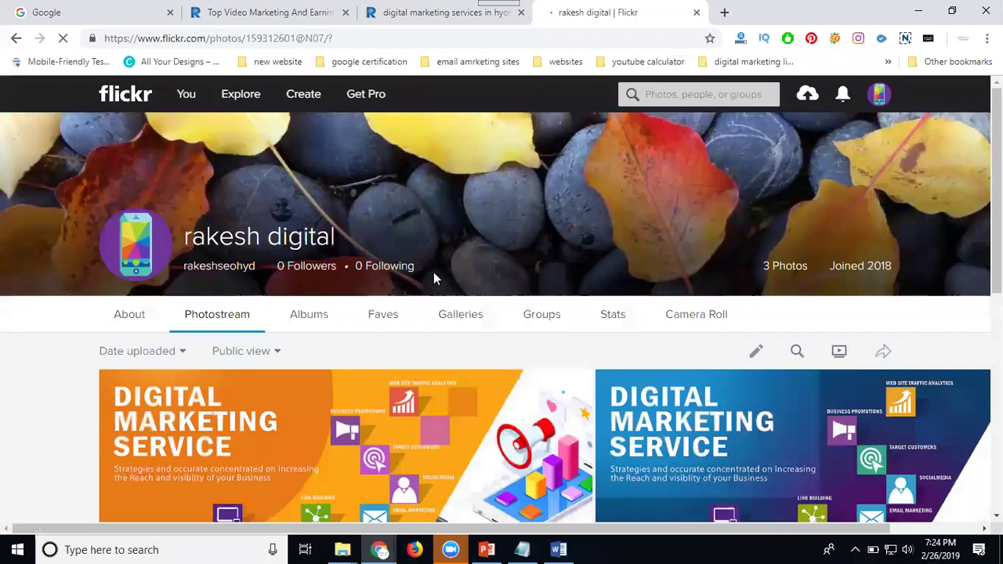
scroll(434, 272, down, 1)
scroll(434, 272, down, 2)
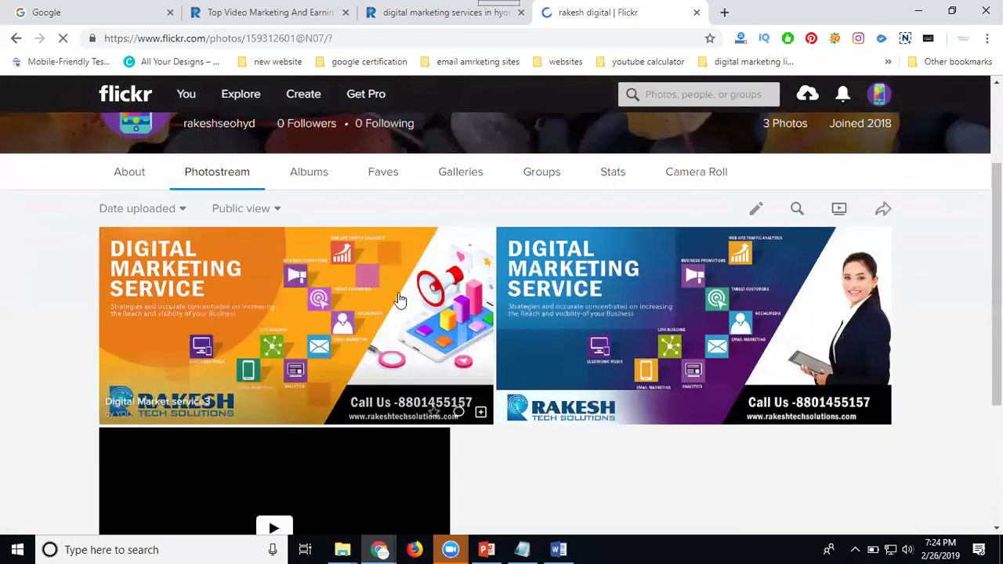
scroll(439, 293, down, 3)
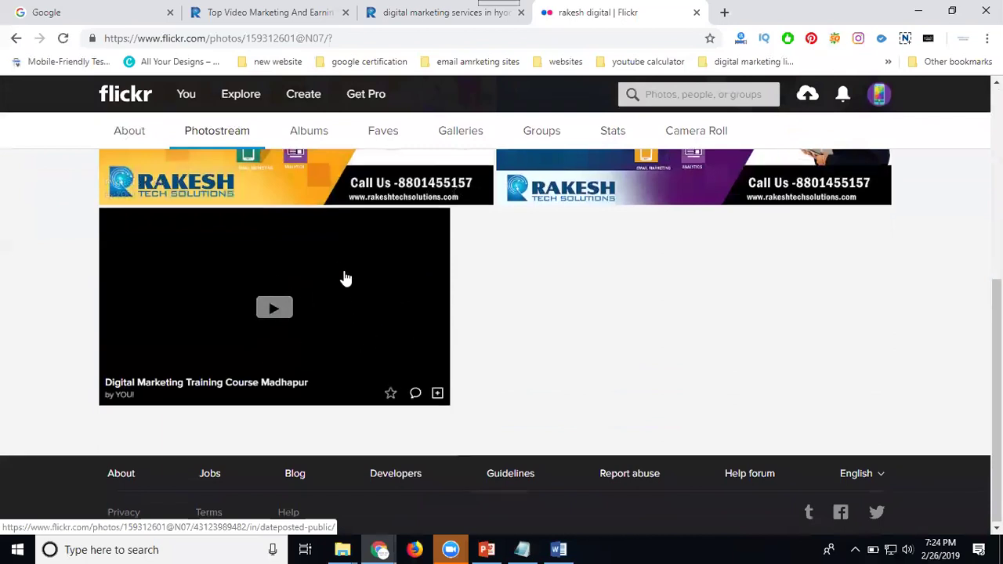
scroll(343, 278, up, 2)
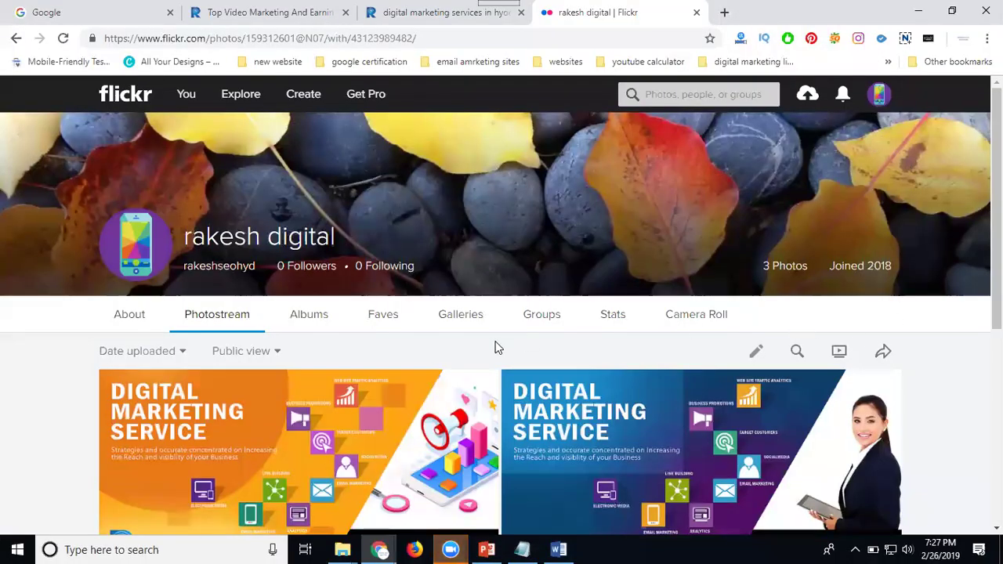
scroll(495, 345, down, 5)
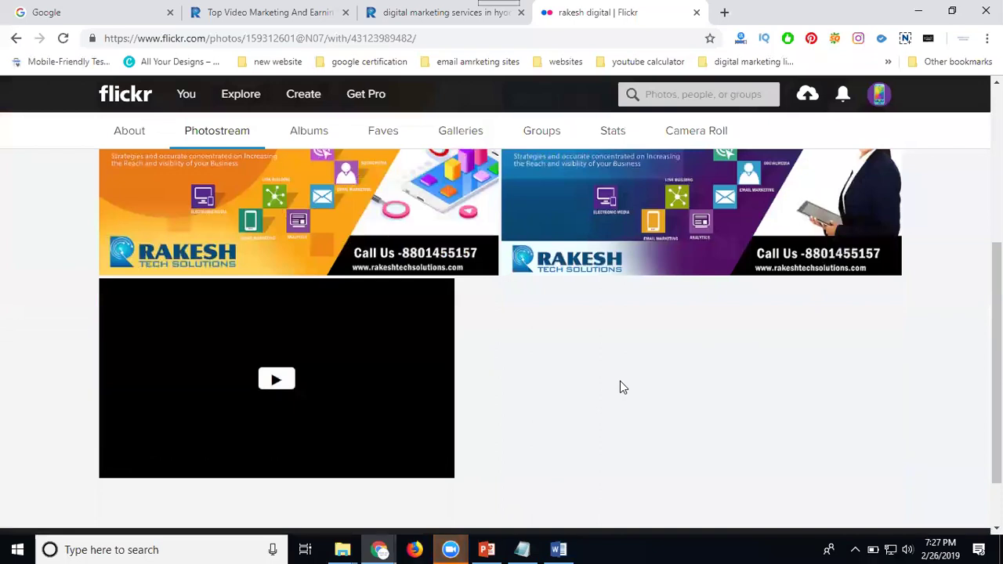